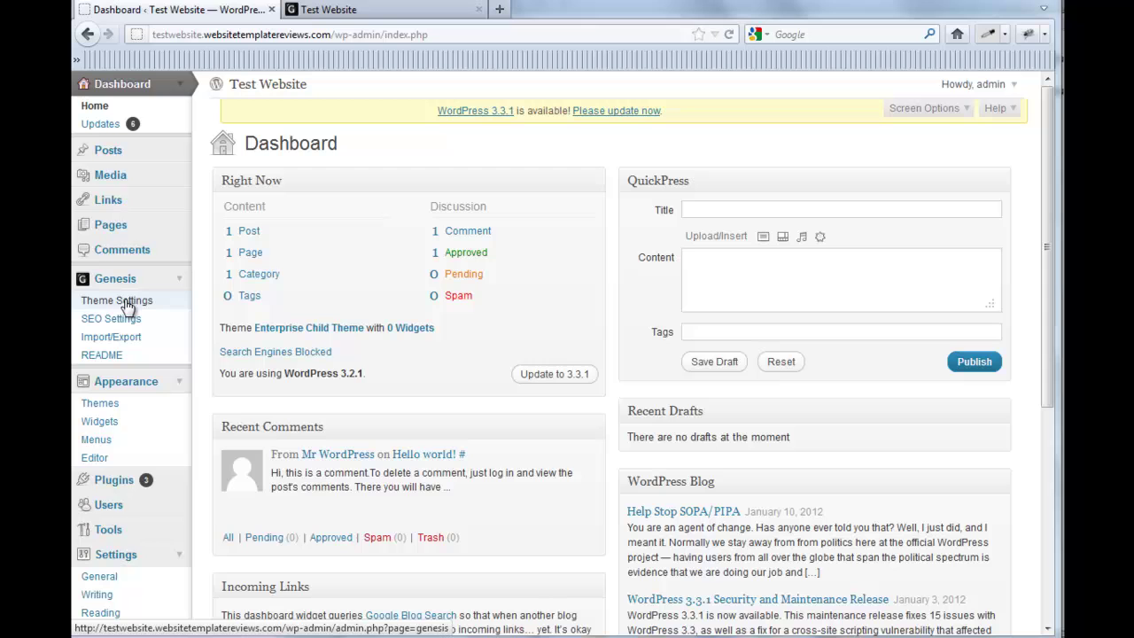
- Set Genesis Header Settings 'Use for blog title/logo' to Image logo and save the settings
{"action": "left_click", "coordinate": [124, 303]}
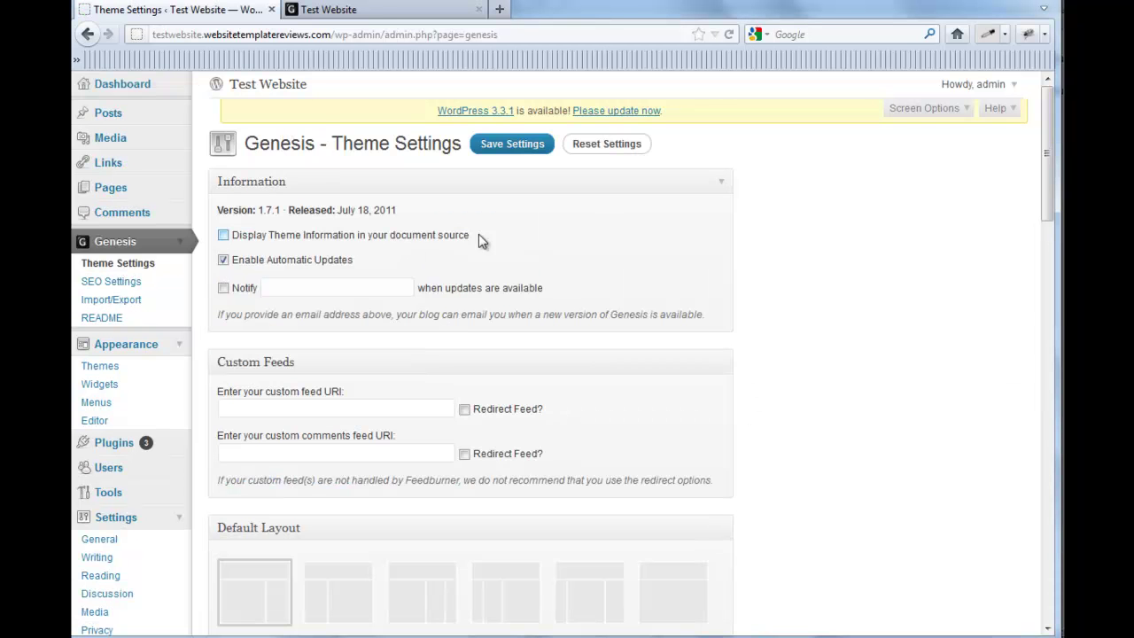
{"action": "scroll", "coordinate": [803, 212], "scroll_direction": "down", "scroll_amount": 5}
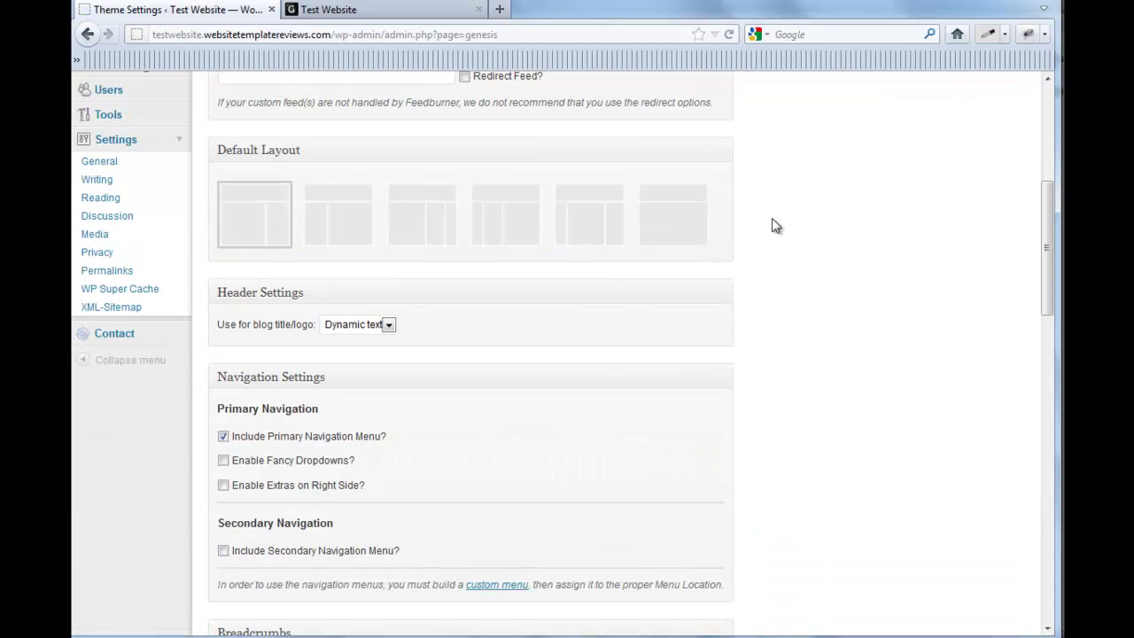
{"action": "left_click", "coordinate": [390, 326]}
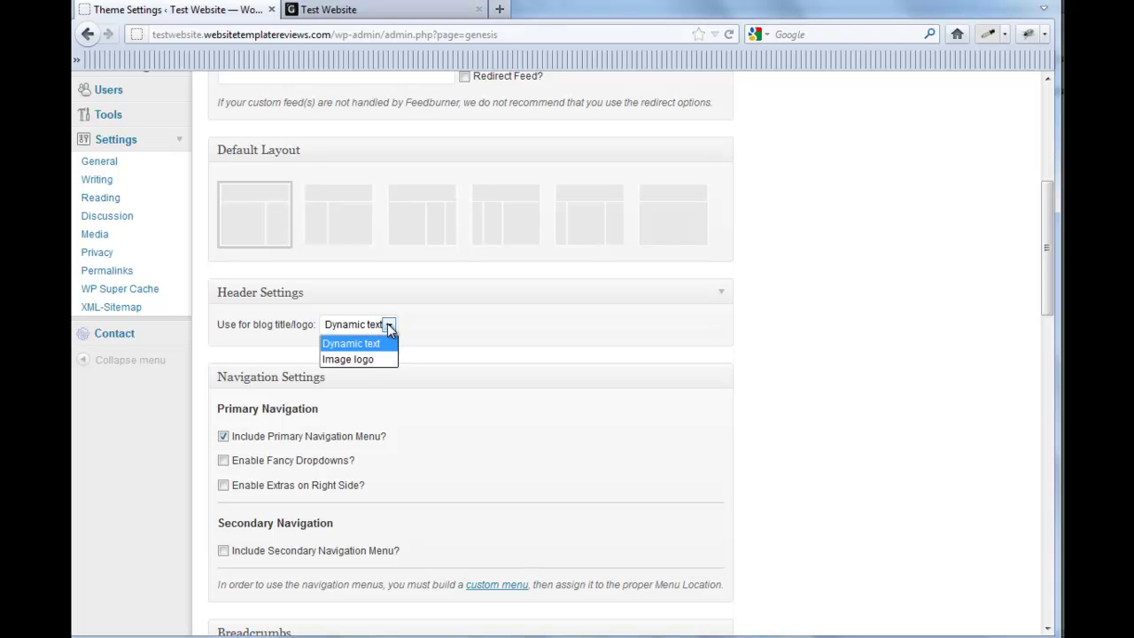
{"action": "left_click", "coordinate": [361, 359]}
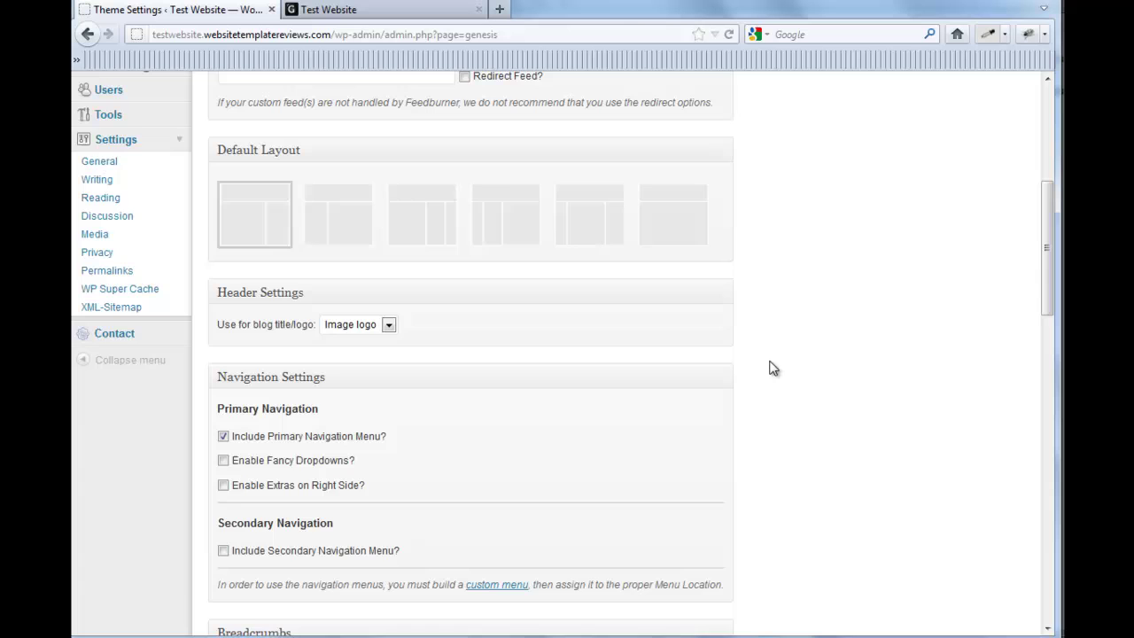
{"action": "scroll", "coordinate": [773, 368], "scroll_direction": "up", "scroll_amount": 8}
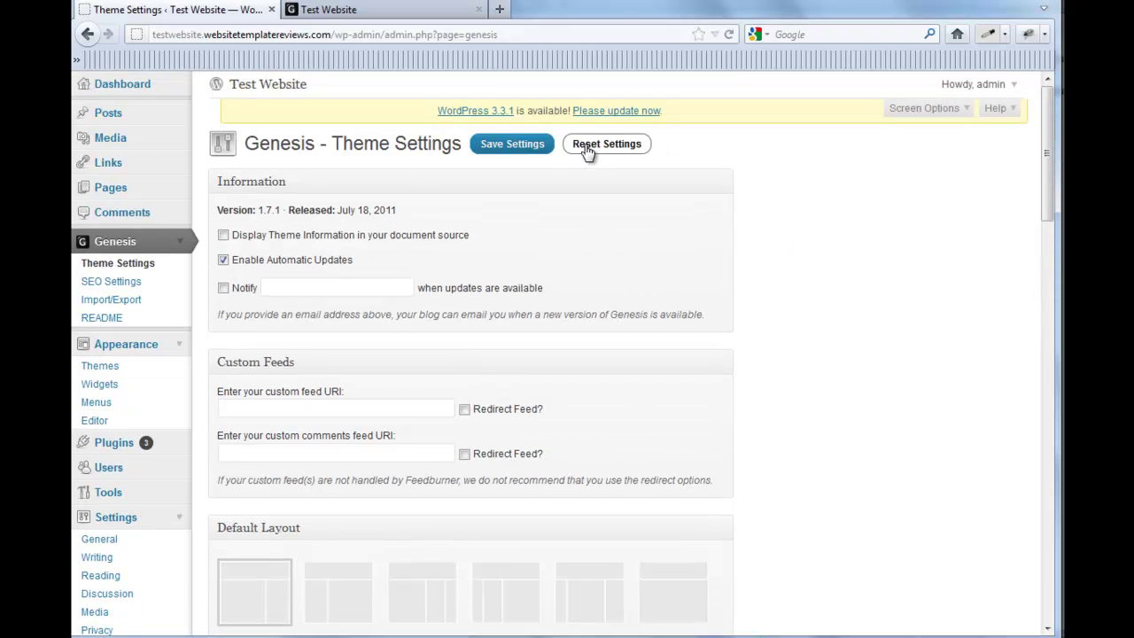
{"action": "left_click", "coordinate": [519, 152]}
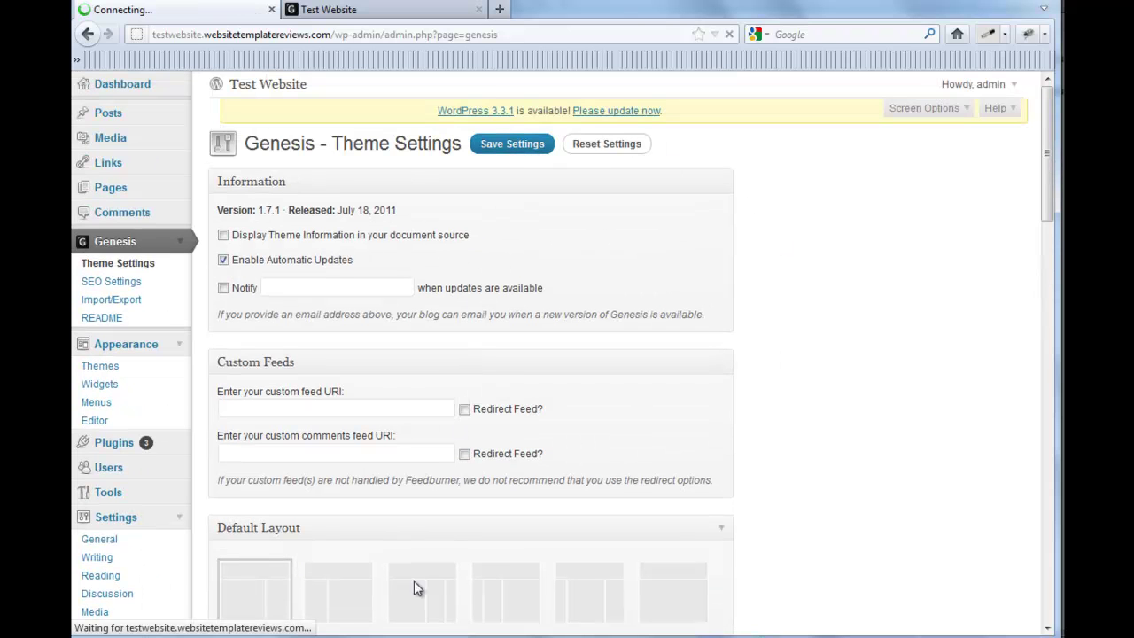
- Switch to cPanel and open File Manager on the testwebsite document root
{"action": "mouse_move", "coordinate": [397, 636]}
{"action": "left_click", "coordinate": [486, 585]}
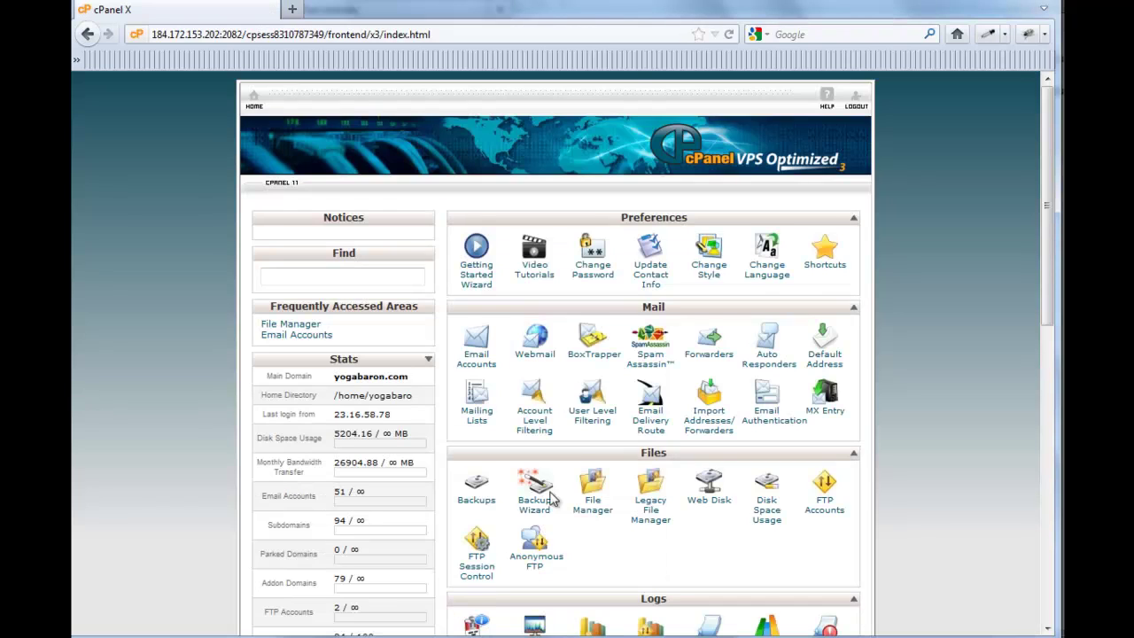
{"action": "scroll", "coordinate": [928, 223], "scroll_direction": "down", "scroll_amount": 2}
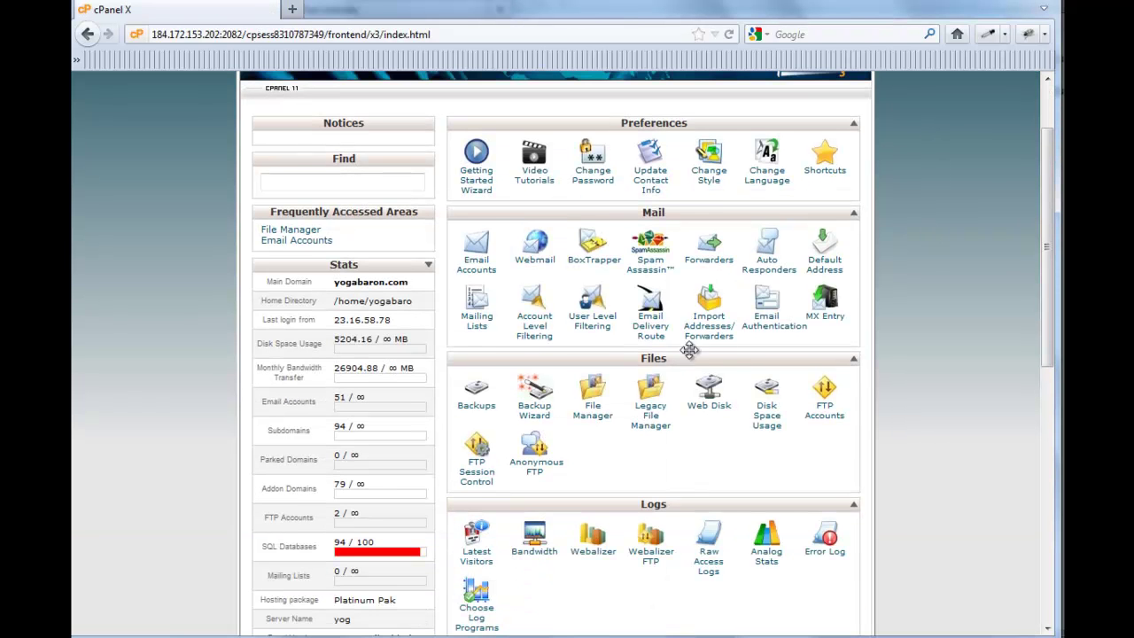
{"action": "left_click", "coordinate": [591, 412]}
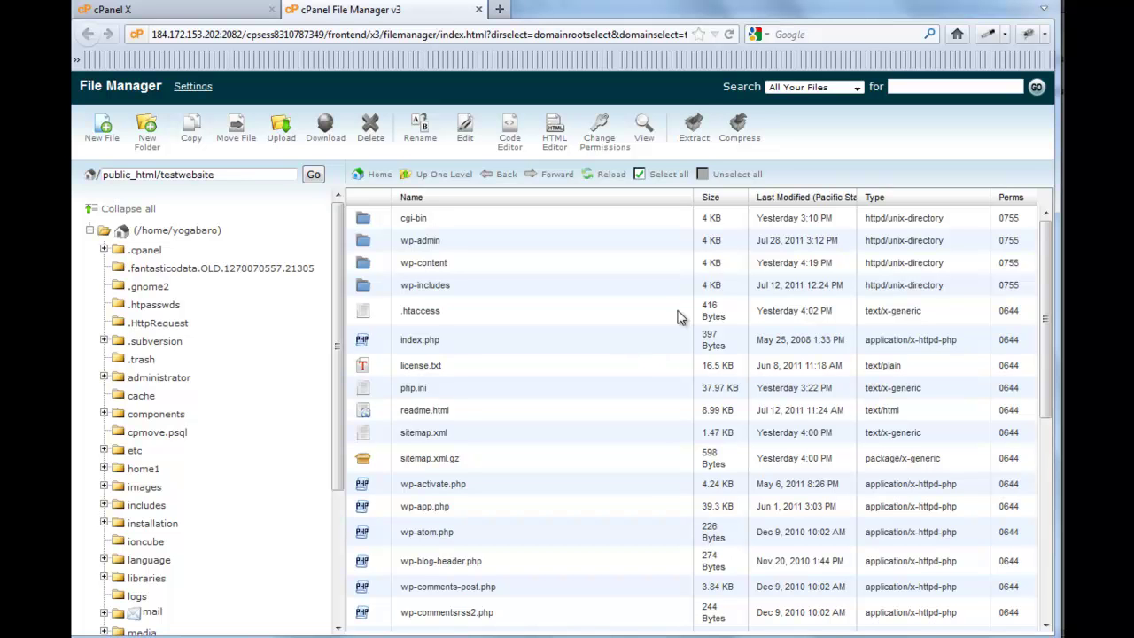
{"action": "left_click_drag", "start_coordinate": [1045, 295], "coordinate": [989, 155]}
- Browse wp-content > themes > enterprise > images to locate the 15.53 KB logo.png
{"action": "double_click", "coordinate": [364, 266]}
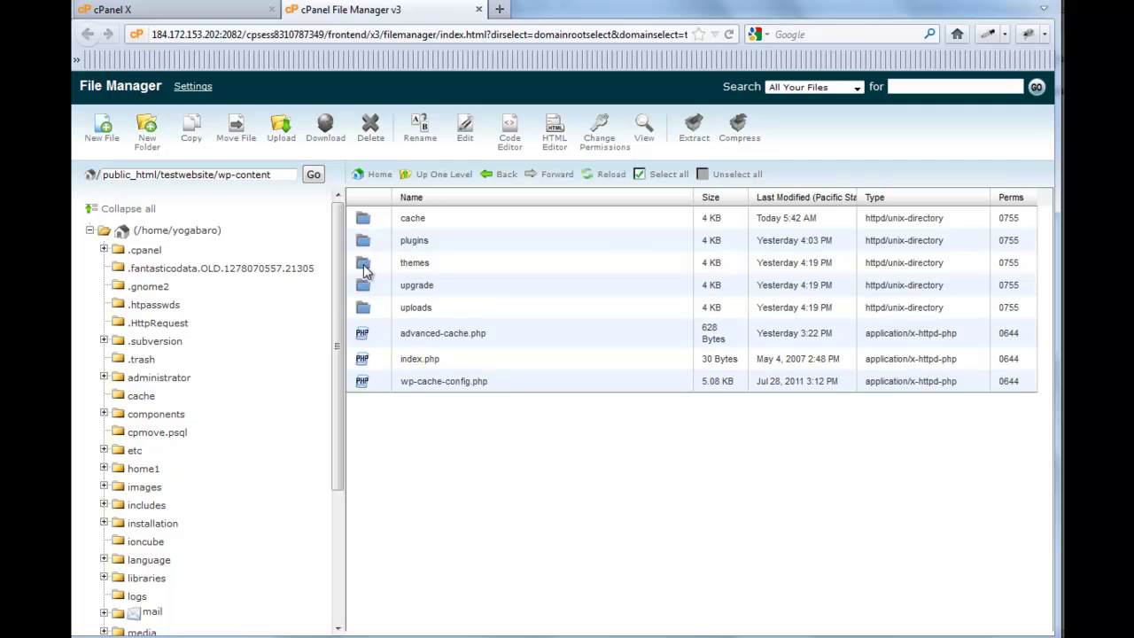
{"action": "double_click", "coordinate": [364, 266]}
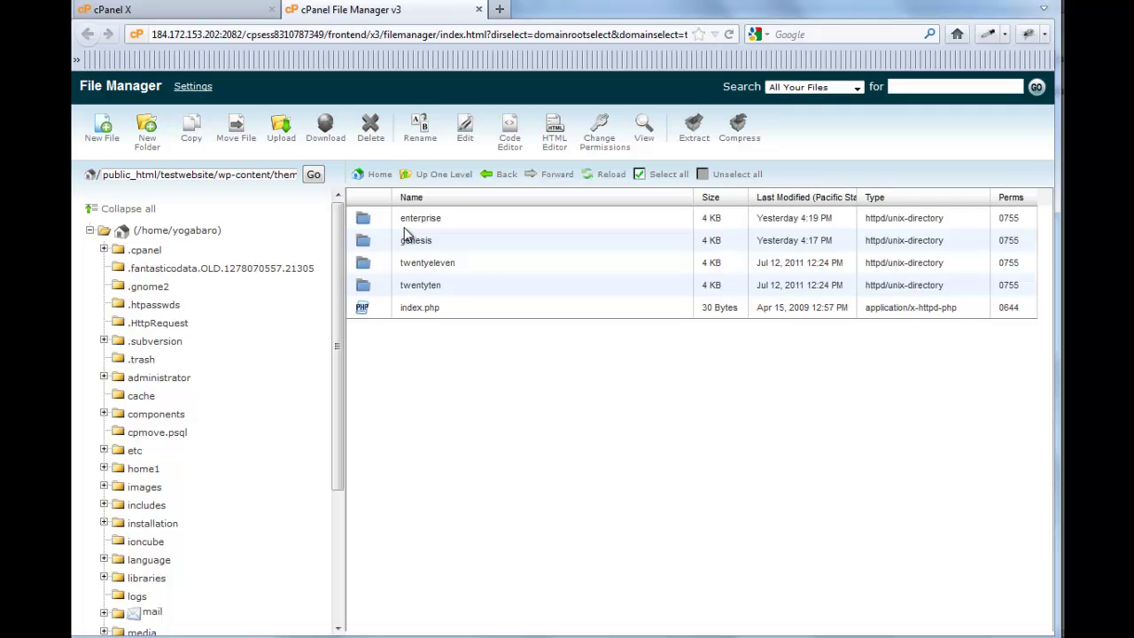
{"action": "double_click", "coordinate": [365, 220]}
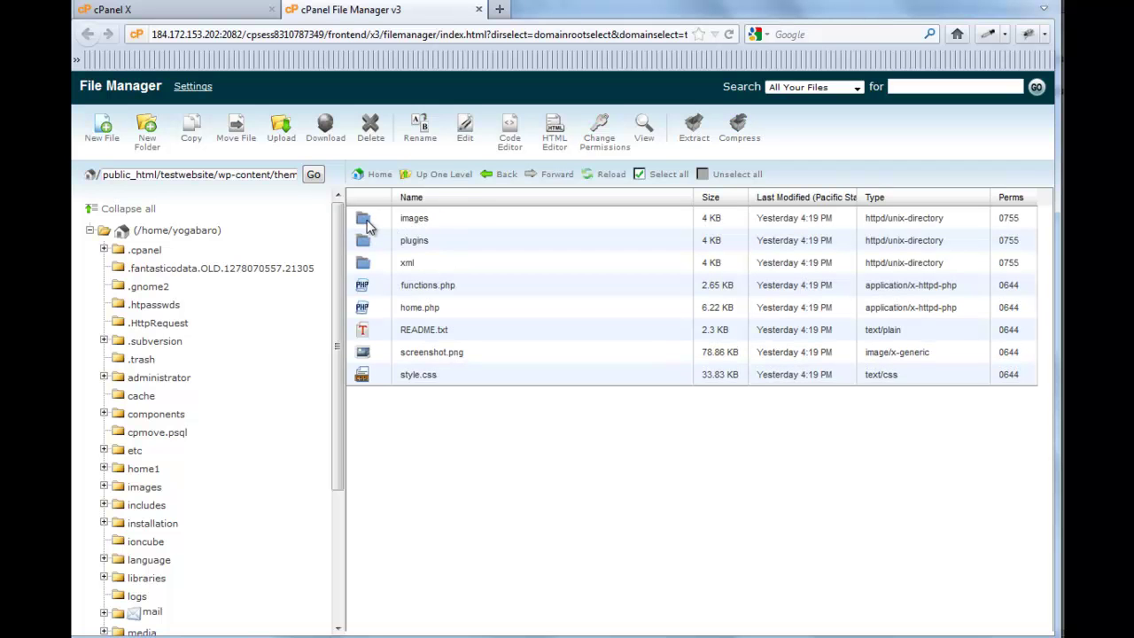
{"action": "double_click", "coordinate": [368, 226]}
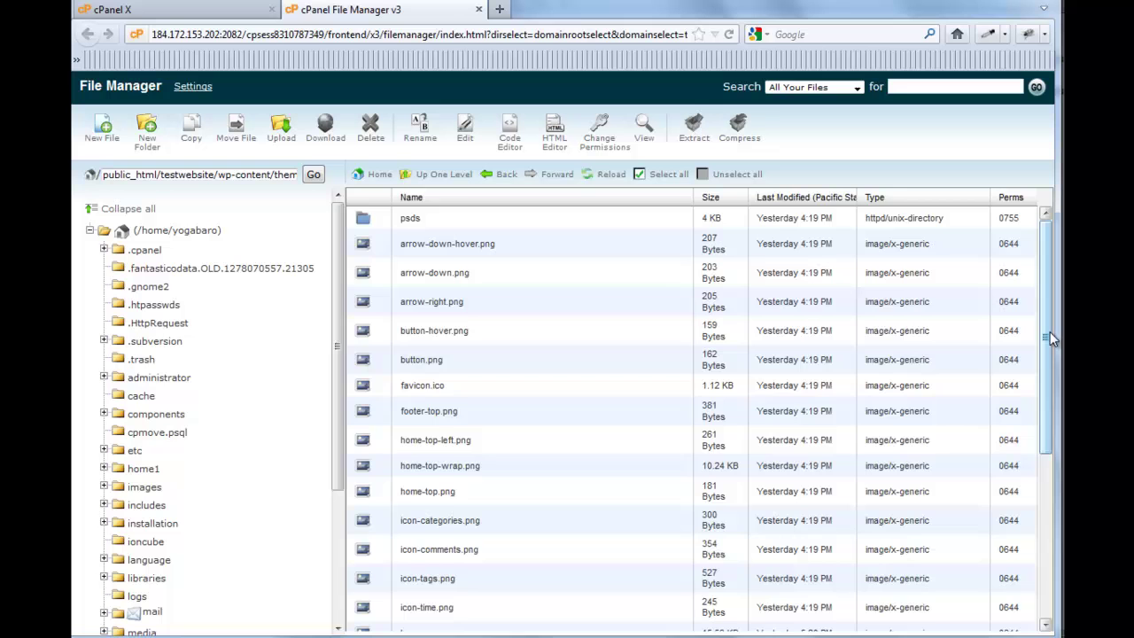
{"action": "left_click_drag", "start_coordinate": [1049, 343], "coordinate": [1049, 458]}
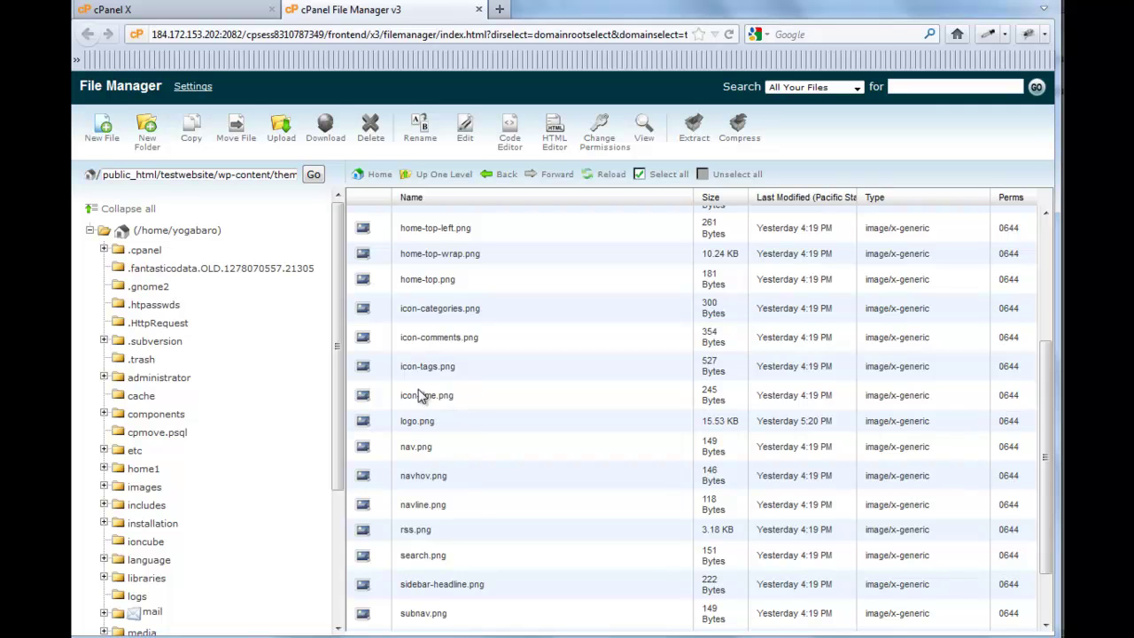
- Upload the new logo.png, overwriting the existing file, and go back to the File Manager listing
{"action": "left_click", "coordinate": [284, 139]}
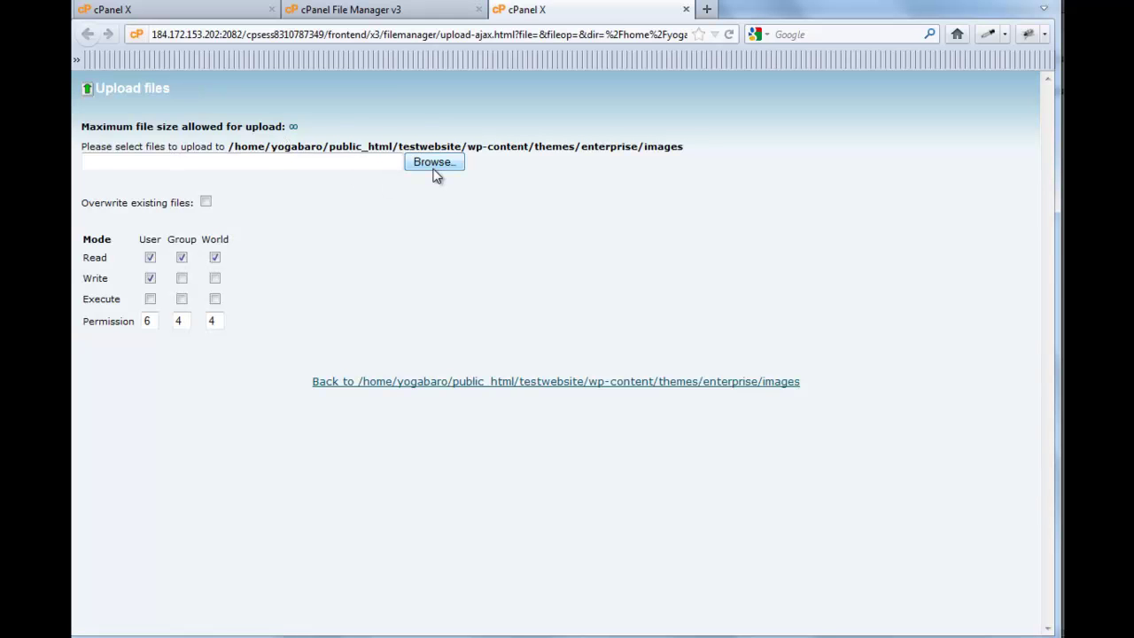
{"action": "left_click", "coordinate": [434, 163]}
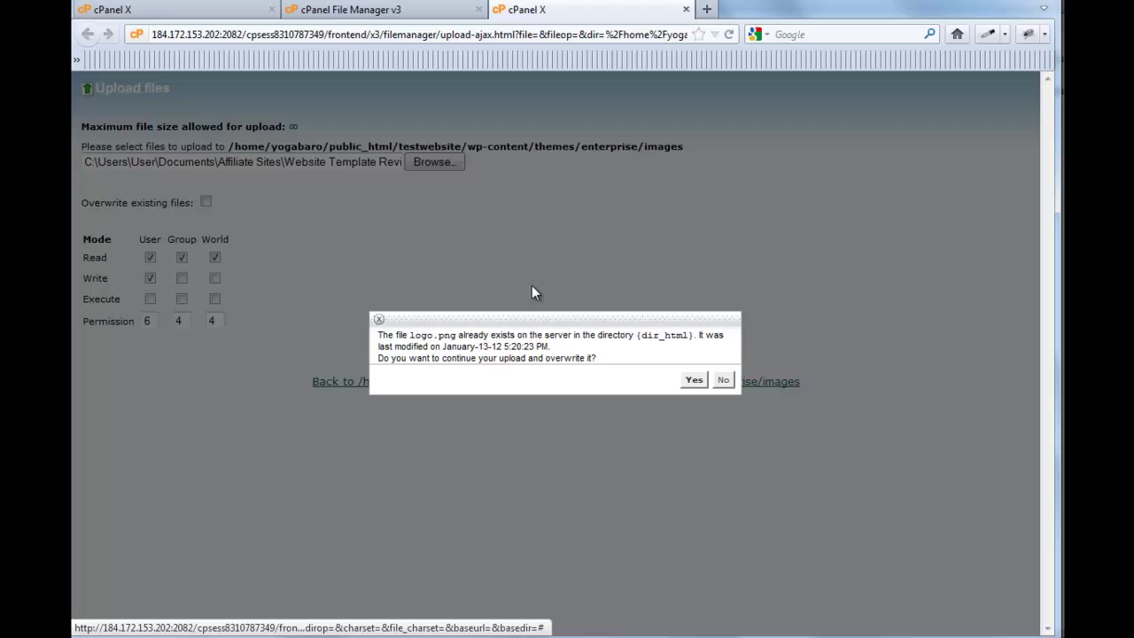
{"action": "left_click", "coordinate": [688, 379]}
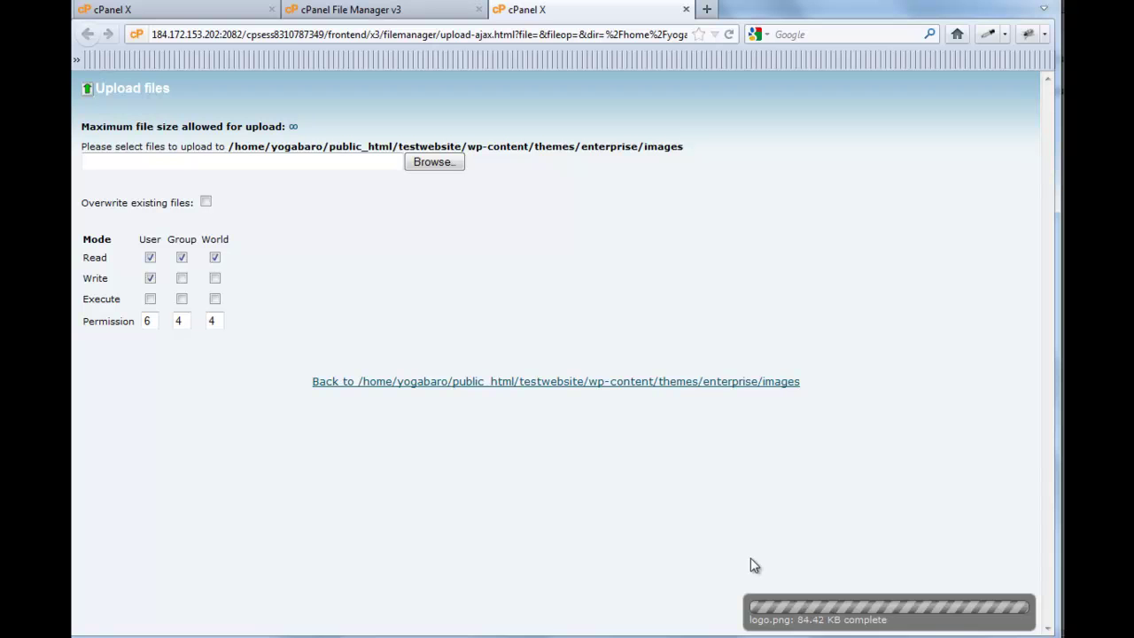
{"action": "left_click", "coordinate": [589, 382]}
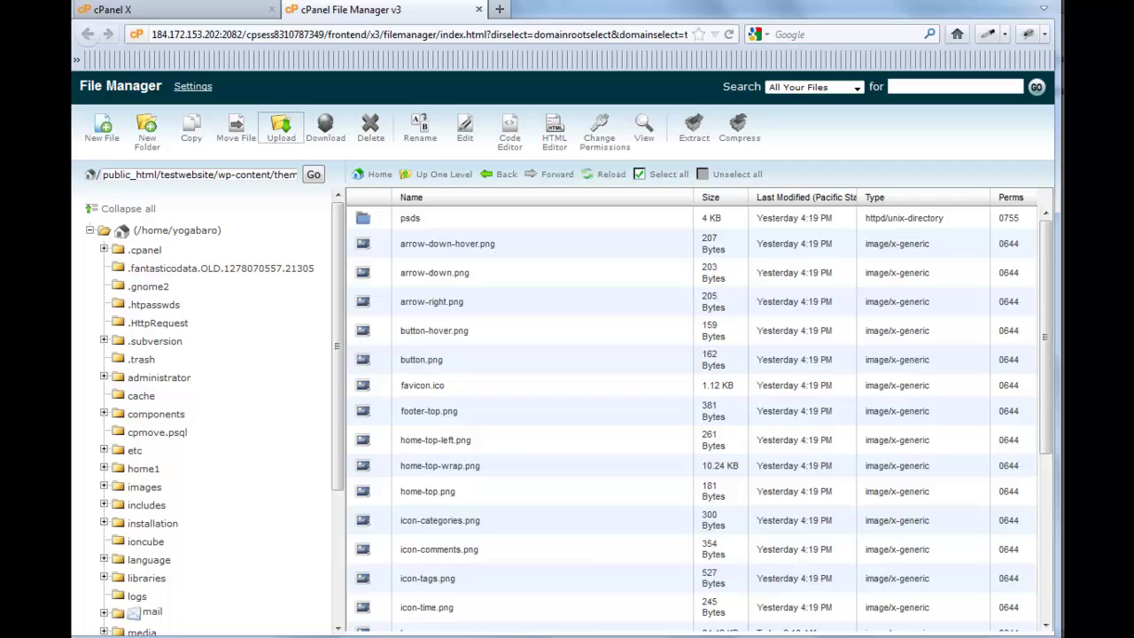
- View the live Test Website front page to confirm the B2Web logo appears in the header
{"action": "mouse_move", "coordinate": [364, 632]}
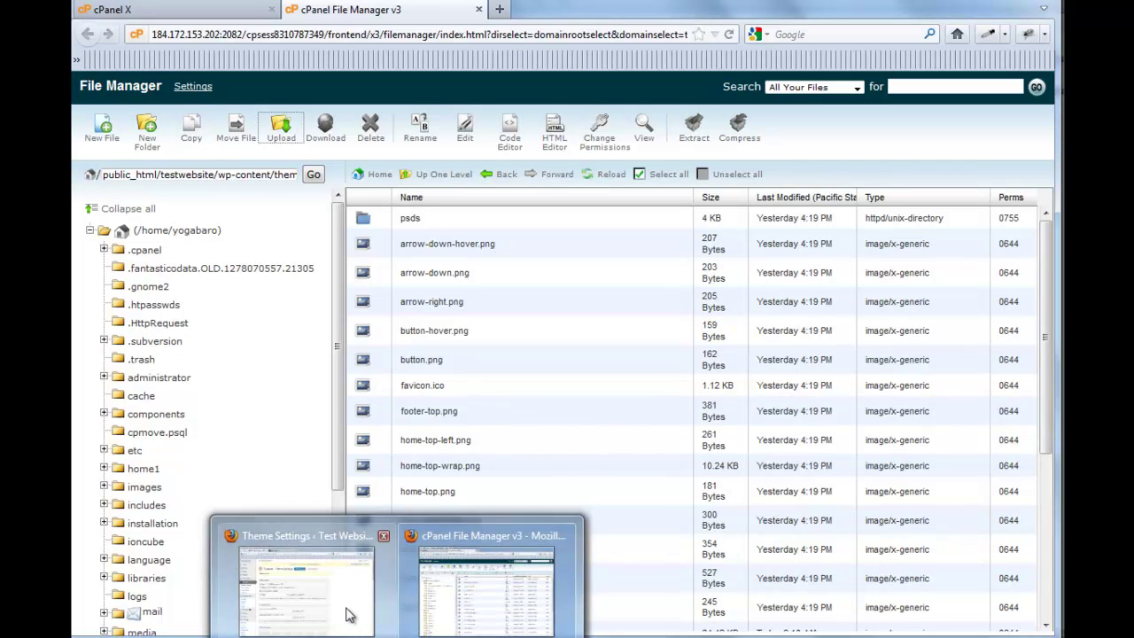
{"action": "left_click", "coordinate": [350, 614]}
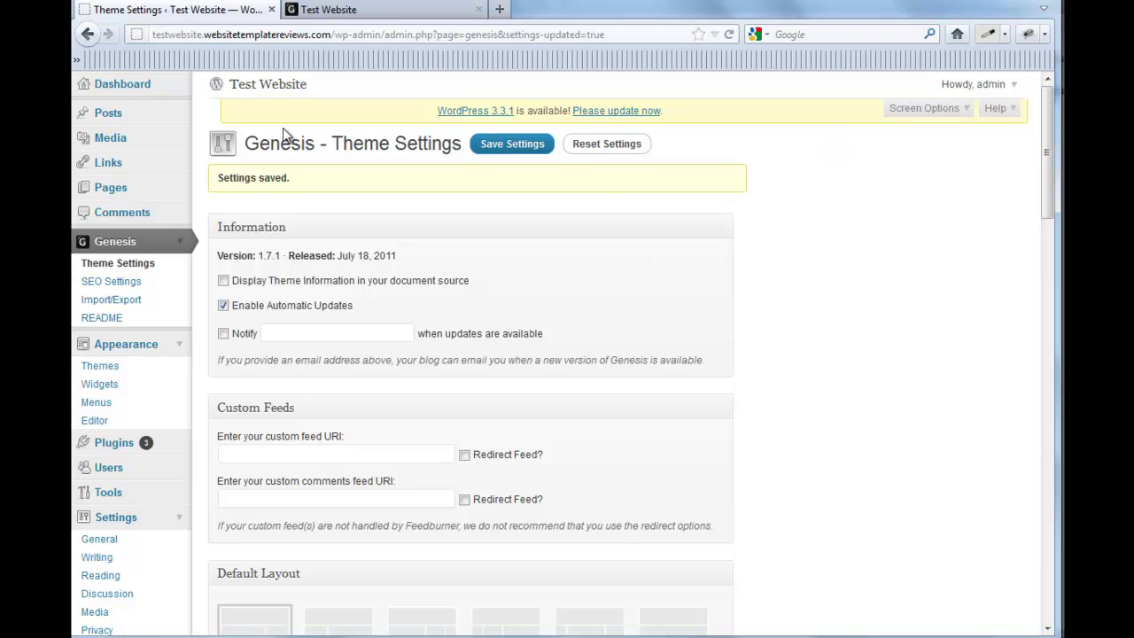
{"action": "left_click", "coordinate": [403, 10]}
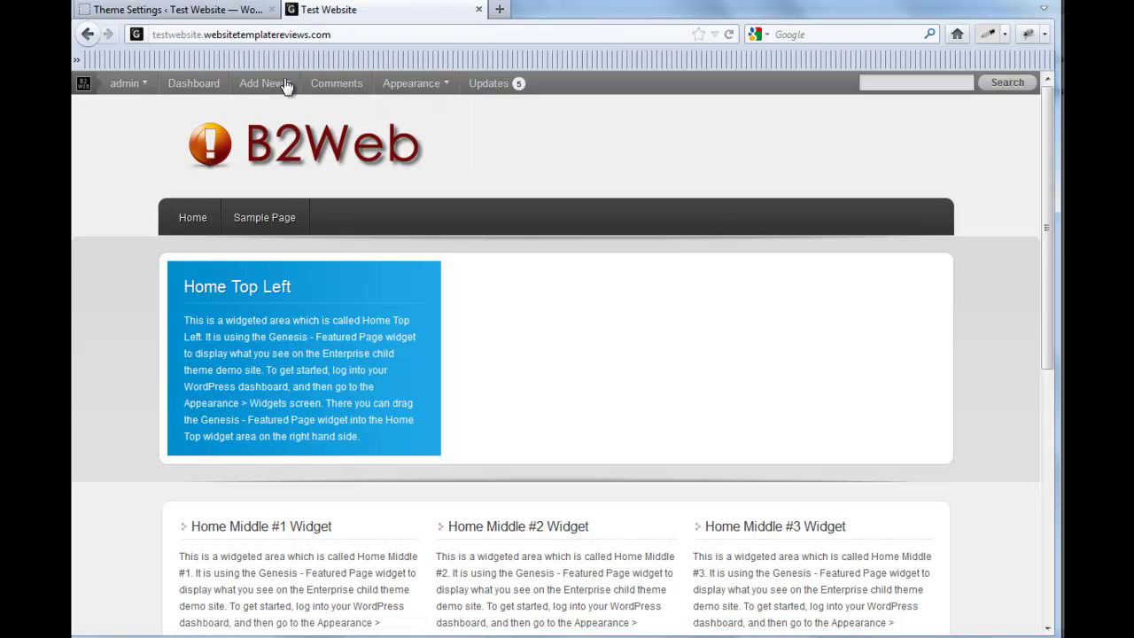
- Return to the Genesis Theme Settings tab and scroll down the page
{"action": "mouse_move", "coordinate": [283, 84]}
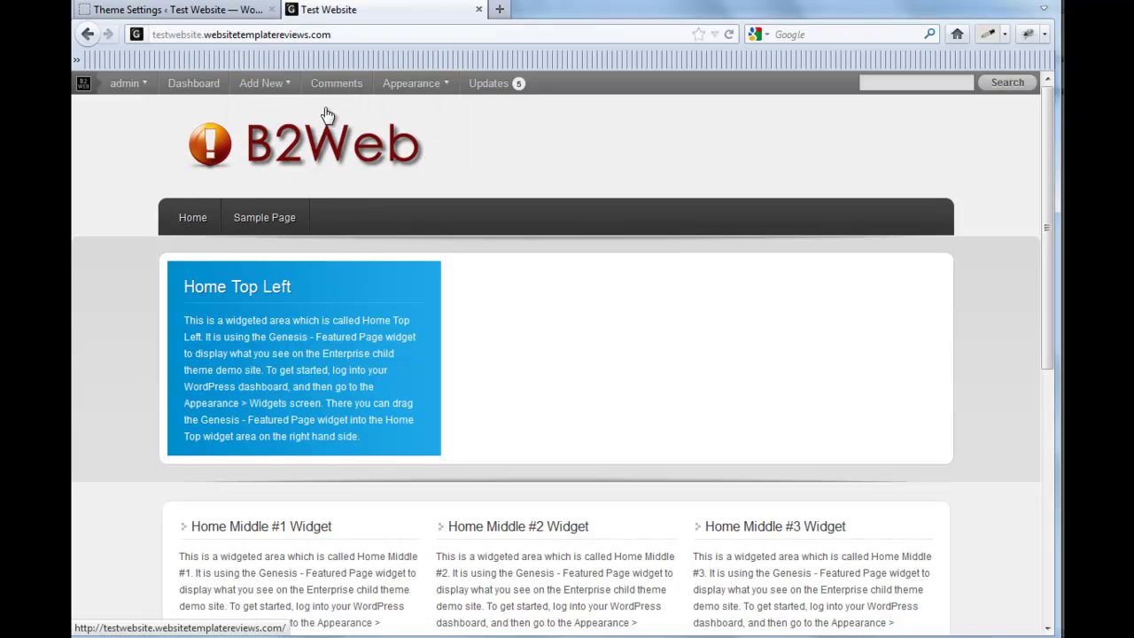
{"action": "left_click", "coordinate": [243, 18]}
{"action": "scroll", "coordinate": [247, 117], "scroll_direction": "down", "scroll_amount": 2}
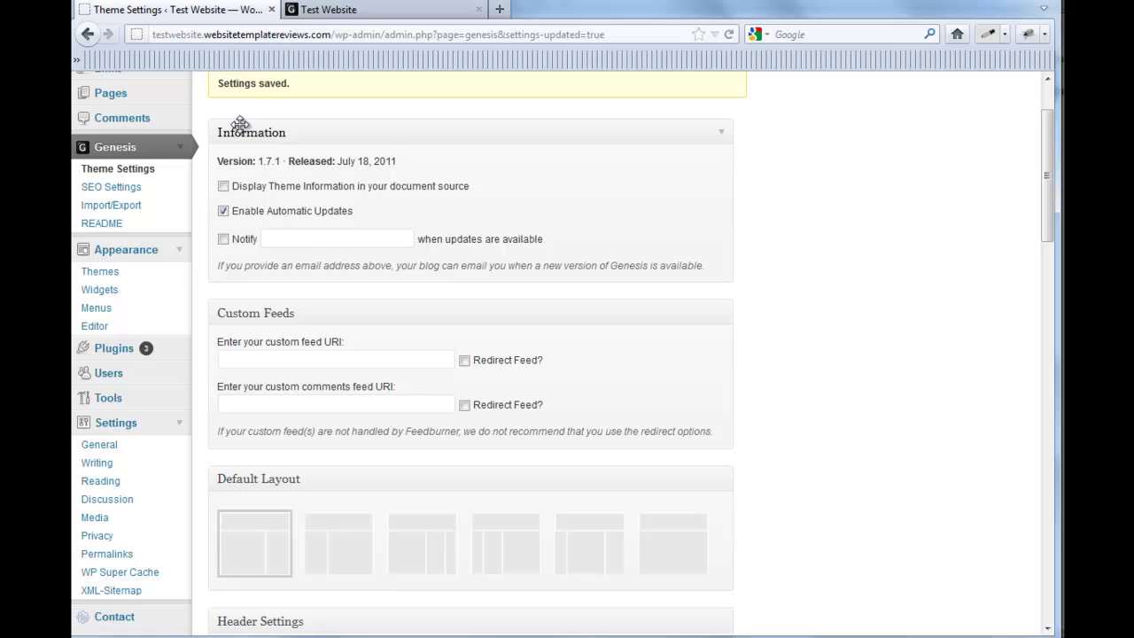
- Open the Enterprise Child Theme's style.css in Appearance > Editor and scroll to the #header rule
{"action": "scroll", "coordinate": [245, 121], "scroll_direction": "down", "scroll_amount": 2}
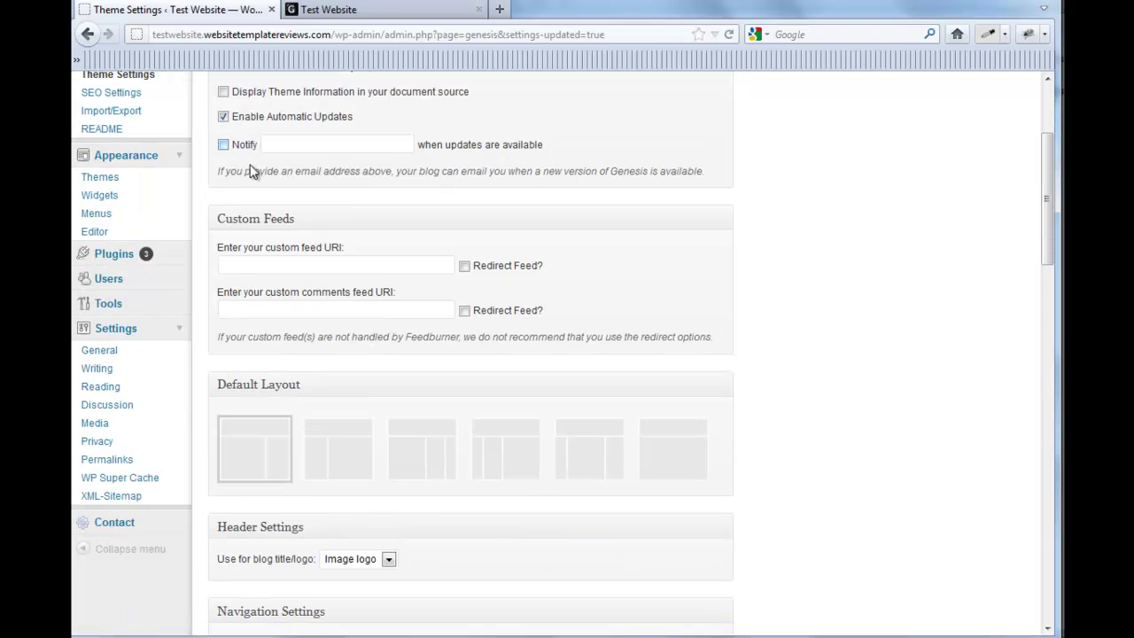
{"action": "left_click", "coordinate": [94, 231]}
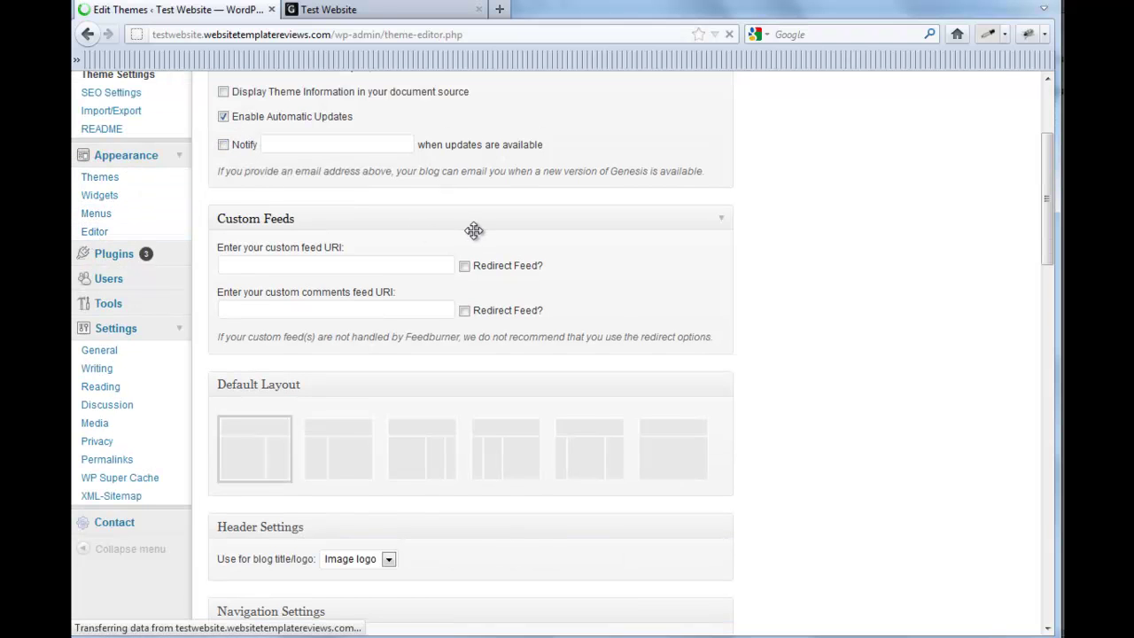
{"action": "scroll", "coordinate": [508, 233], "scroll_direction": "down", "scroll_amount": 2}
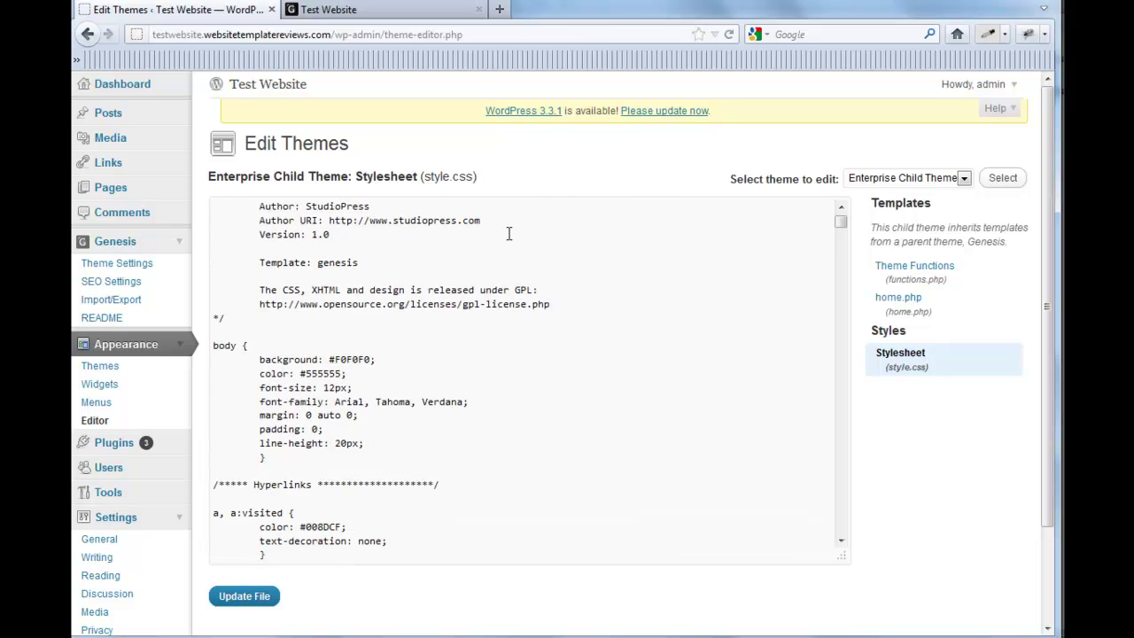
{"action": "scroll", "coordinate": [508, 233], "scroll_direction": "down", "scroll_amount": 1}
{"action": "scroll", "coordinate": [508, 233], "scroll_direction": "down", "scroll_amount": 4}
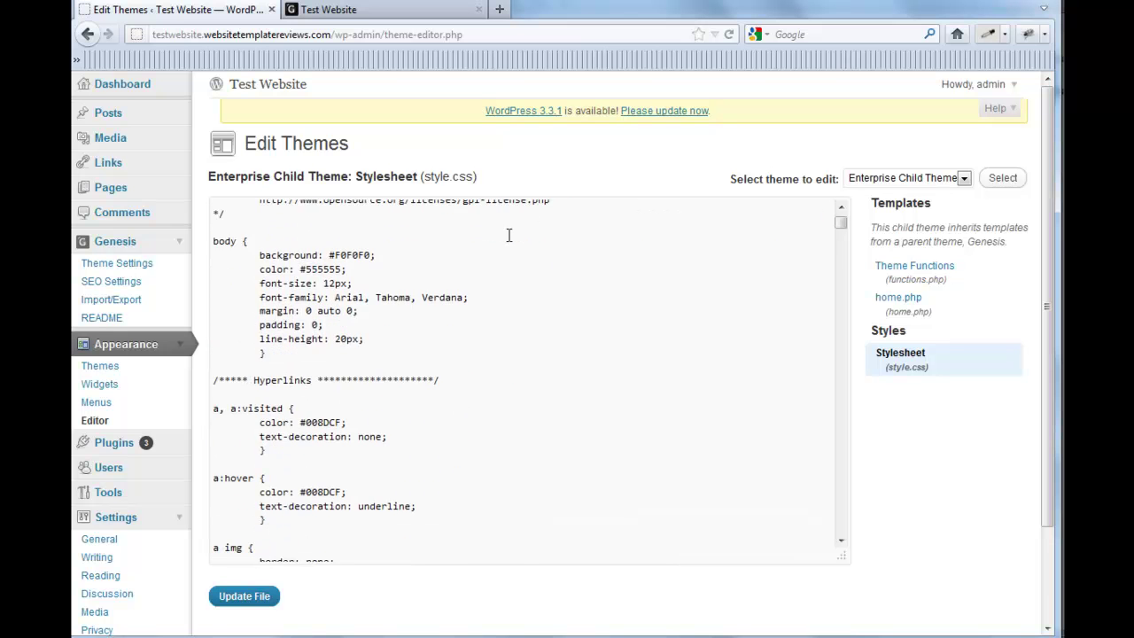
{"action": "scroll", "coordinate": [513, 239], "scroll_direction": "down", "scroll_amount": 4}
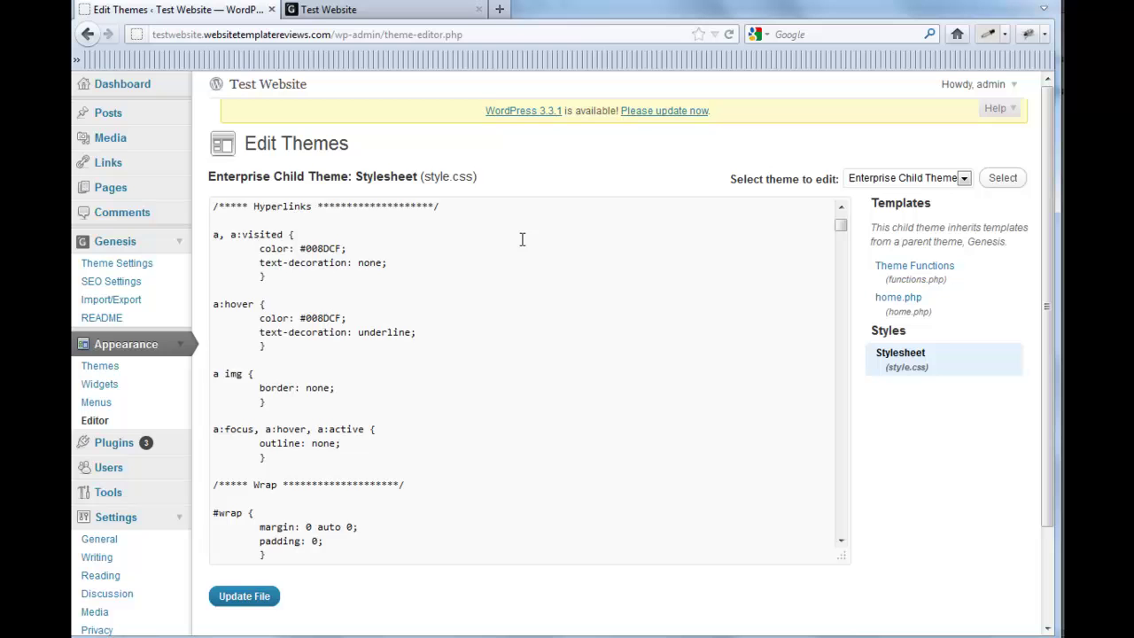
{"action": "scroll", "coordinate": [525, 239], "scroll_direction": "down", "scroll_amount": 5}
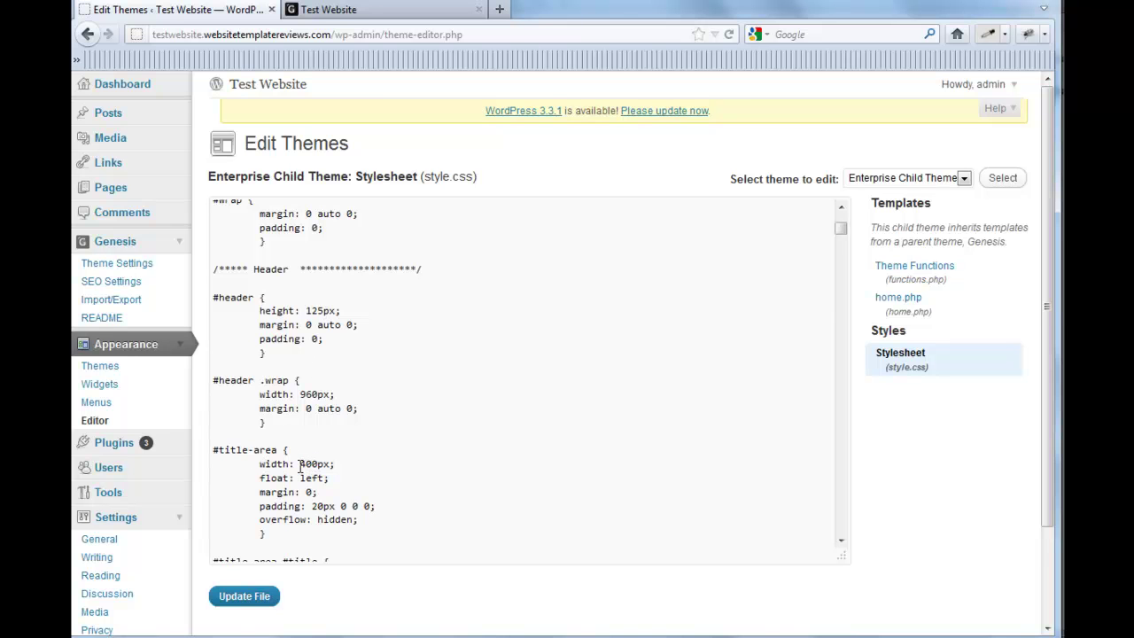
- Point out the 125px header height, then scroll to the .header-image #title-area rule (310px by 125px)
{"action": "left_click", "coordinate": [306, 311]}
{"action": "scroll", "coordinate": [430, 316], "scroll_direction": "down", "scroll_amount": 2}
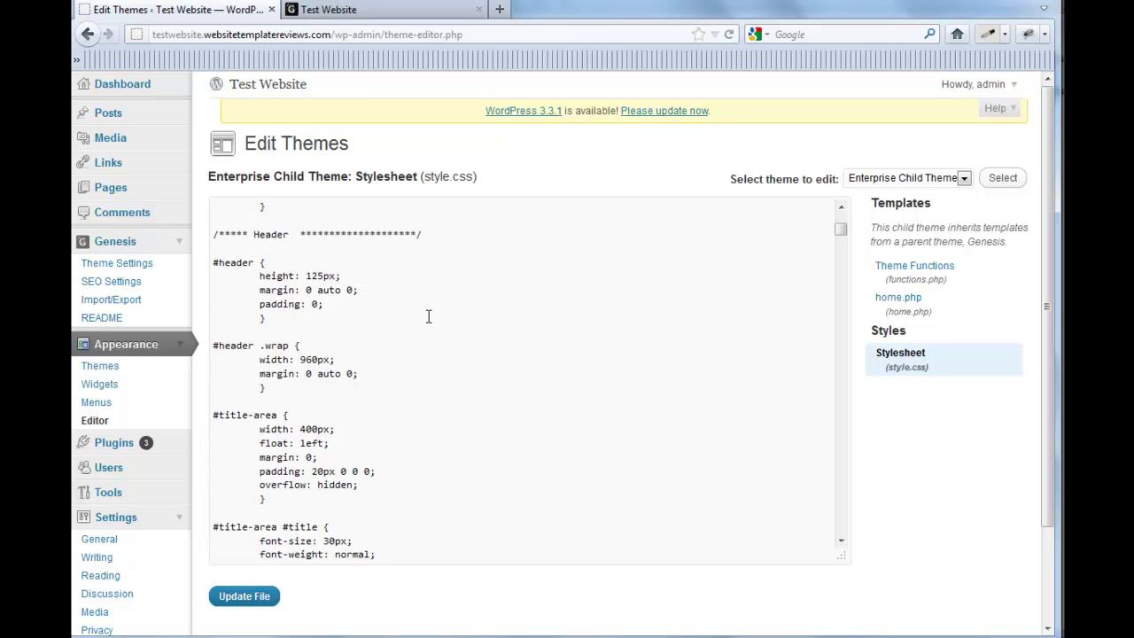
{"action": "scroll", "coordinate": [438, 319], "scroll_direction": "down", "scroll_amount": 10}
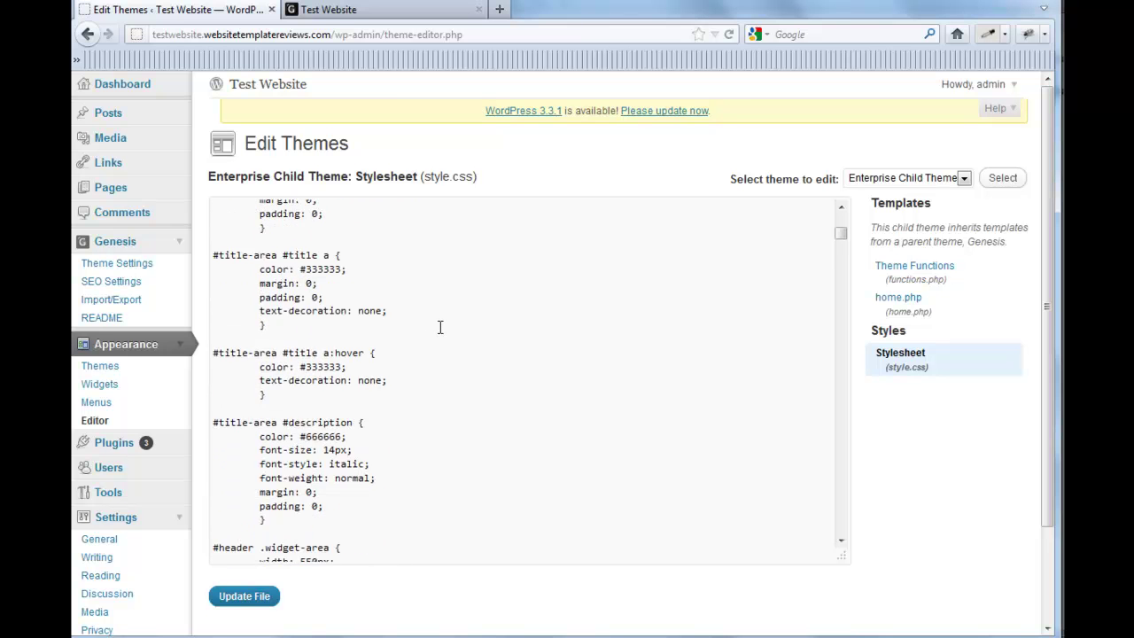
{"action": "scroll", "coordinate": [438, 332], "scroll_direction": "down", "scroll_amount": 10}
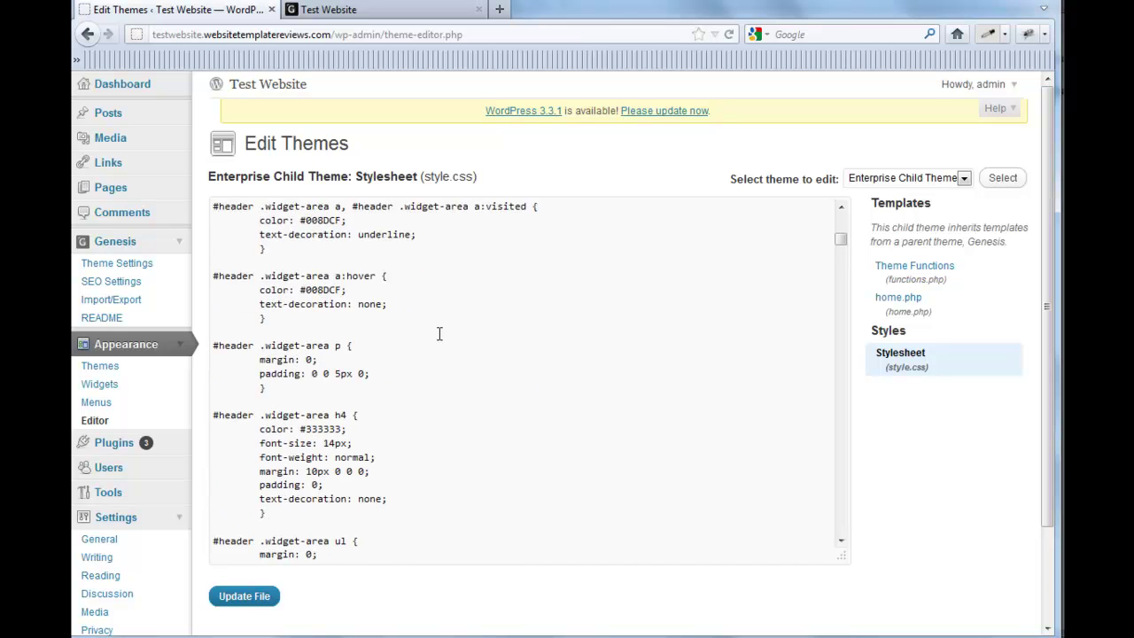
{"action": "scroll", "coordinate": [438, 333], "scroll_direction": "down", "scroll_amount": 4}
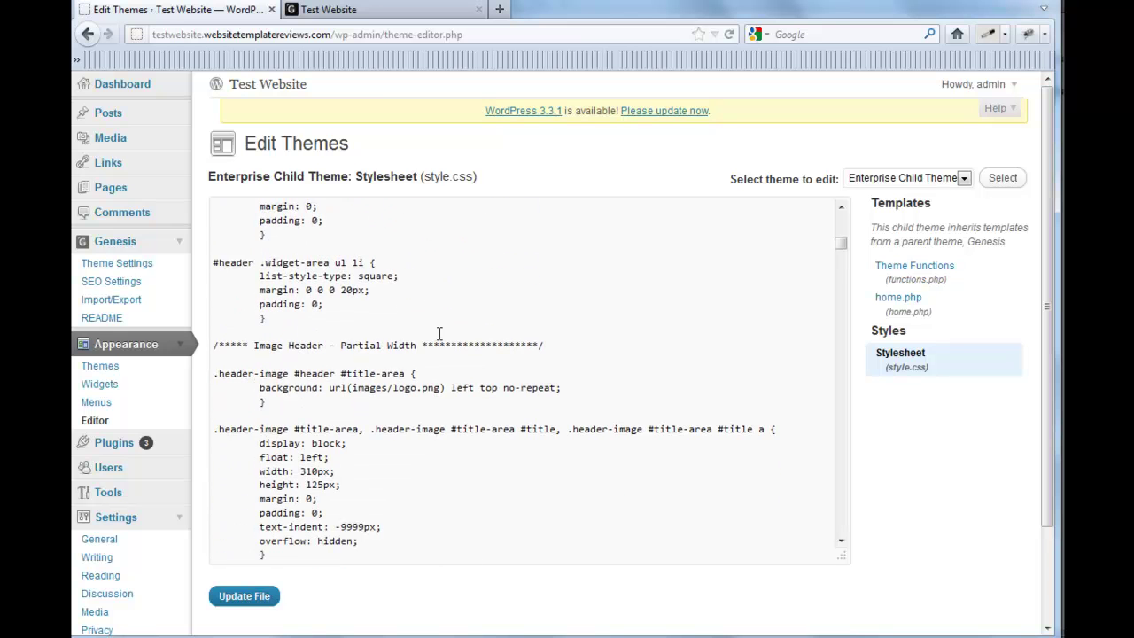
{"action": "scroll", "coordinate": [438, 333], "scroll_direction": "down", "scroll_amount": 2}
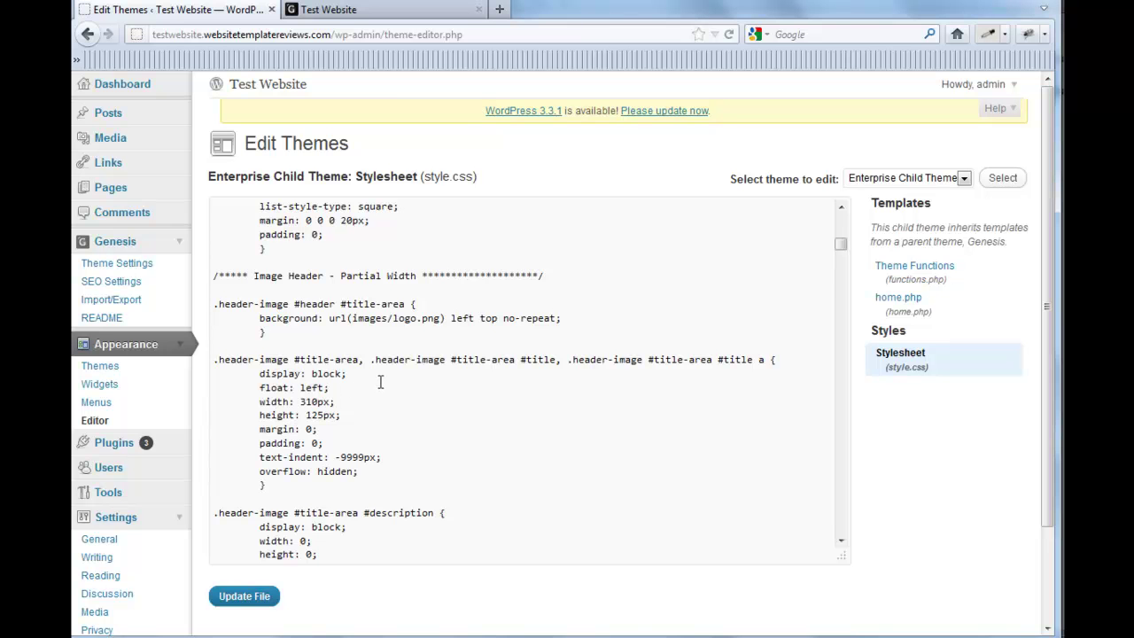
{"action": "scroll", "coordinate": [380, 382], "scroll_direction": "up", "scroll_amount": 12}
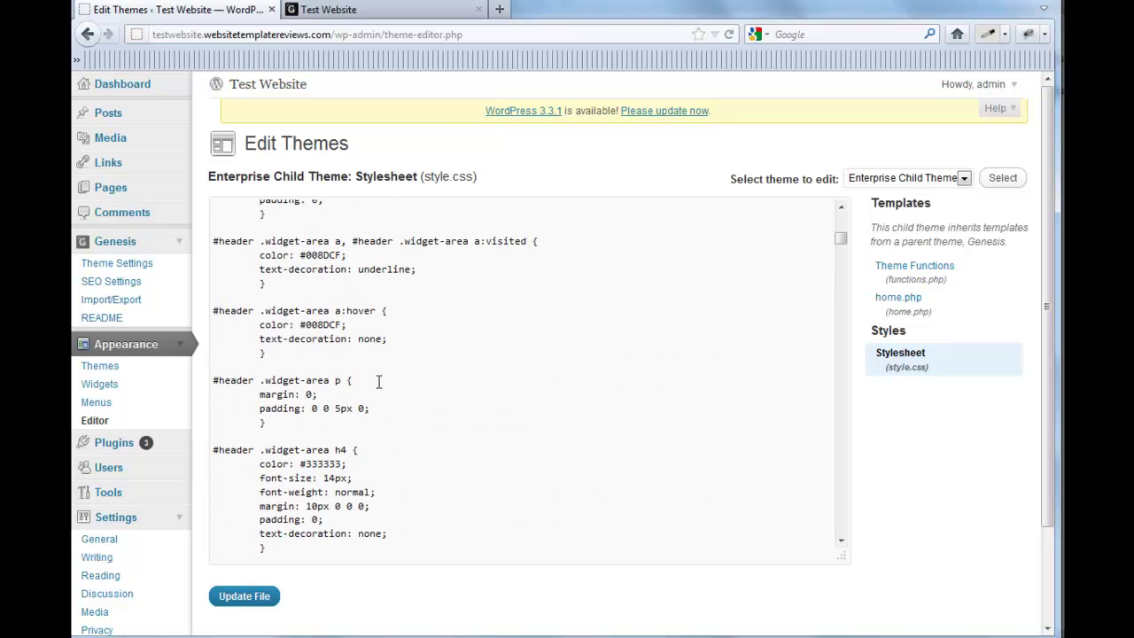
{"action": "scroll", "coordinate": [378, 382], "scroll_direction": "up", "scroll_amount": 5}
{"action": "scroll", "coordinate": [378, 382], "scroll_direction": "down", "scroll_amount": 1}
{"action": "scroll", "coordinate": [379, 382], "scroll_direction": "up", "scroll_amount": 7}
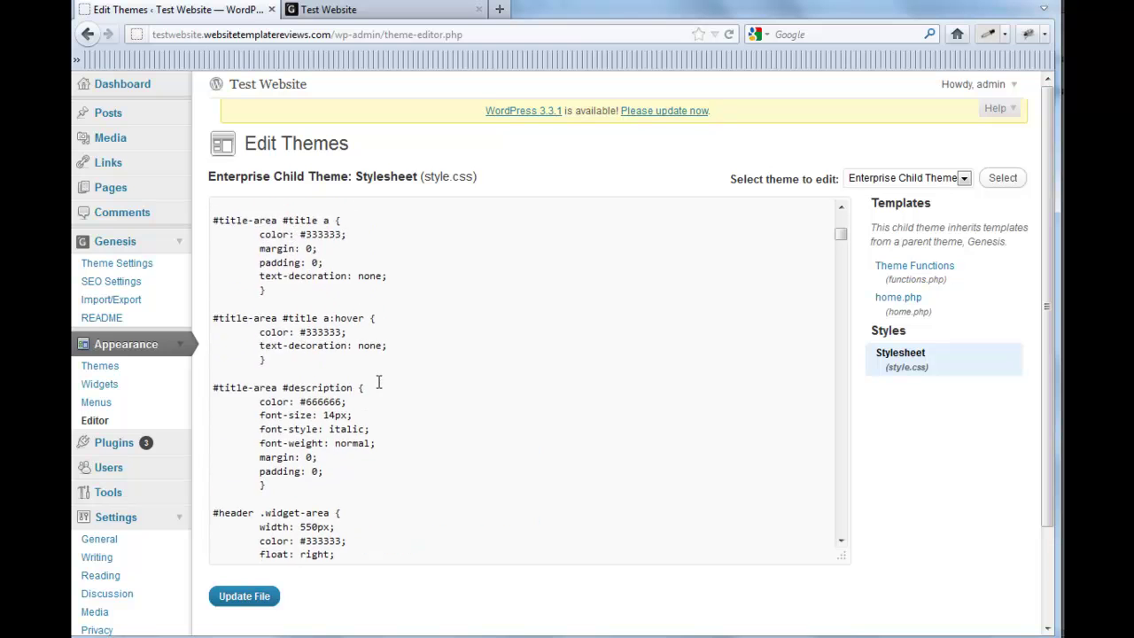